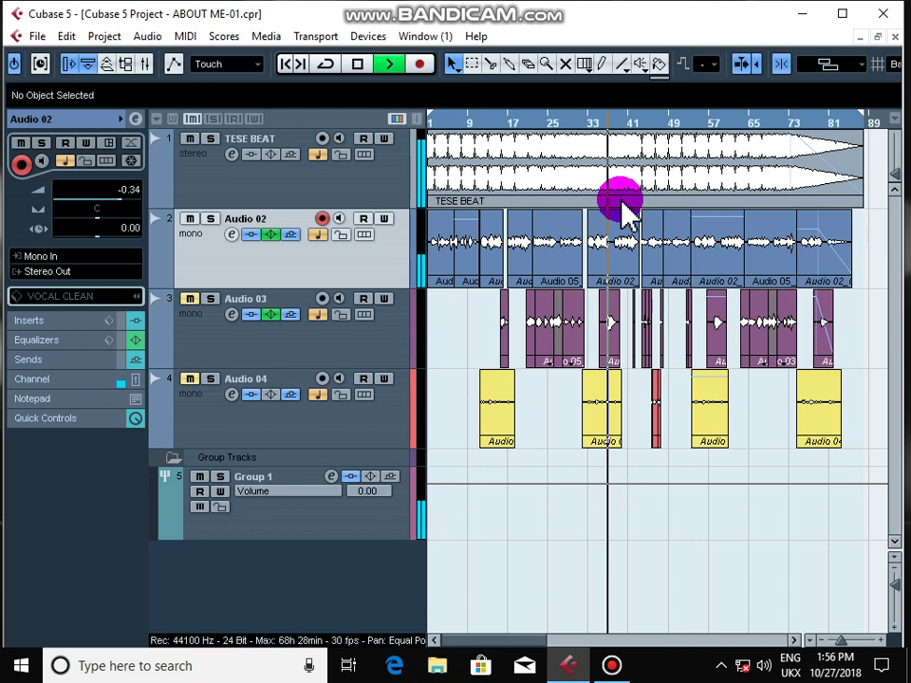
# Unmute the Audio 03 and Audio 04 tracks to hear them during playback
pyautogui.click(197, 302)
pyautogui.click(193, 376)
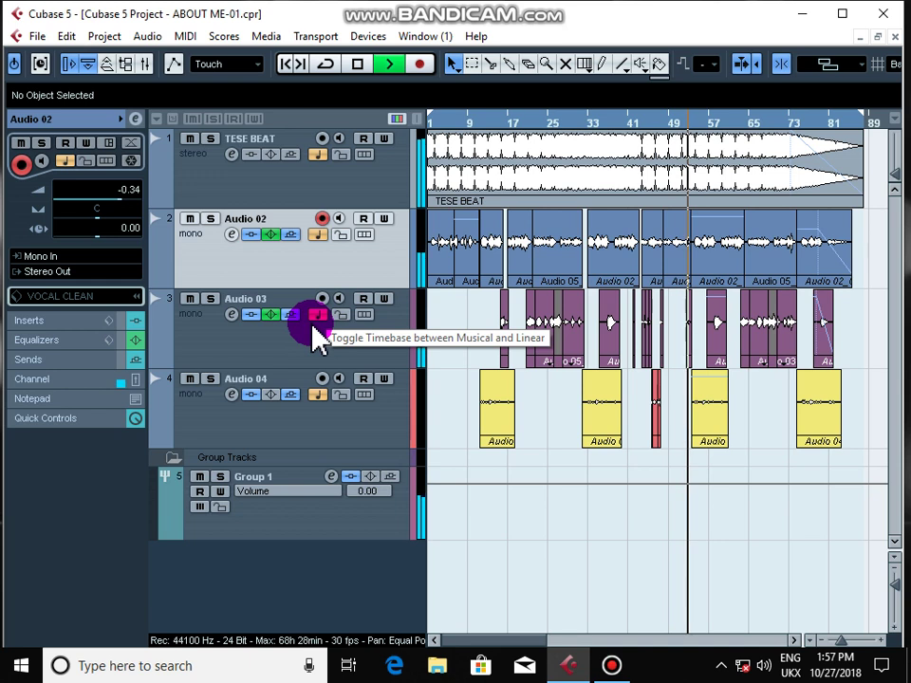
# Mute the Audio 04, Audio 03 and TESE BEAT tracks and restart playback with only the Audio 02 vocal
pyautogui.click(189, 380)
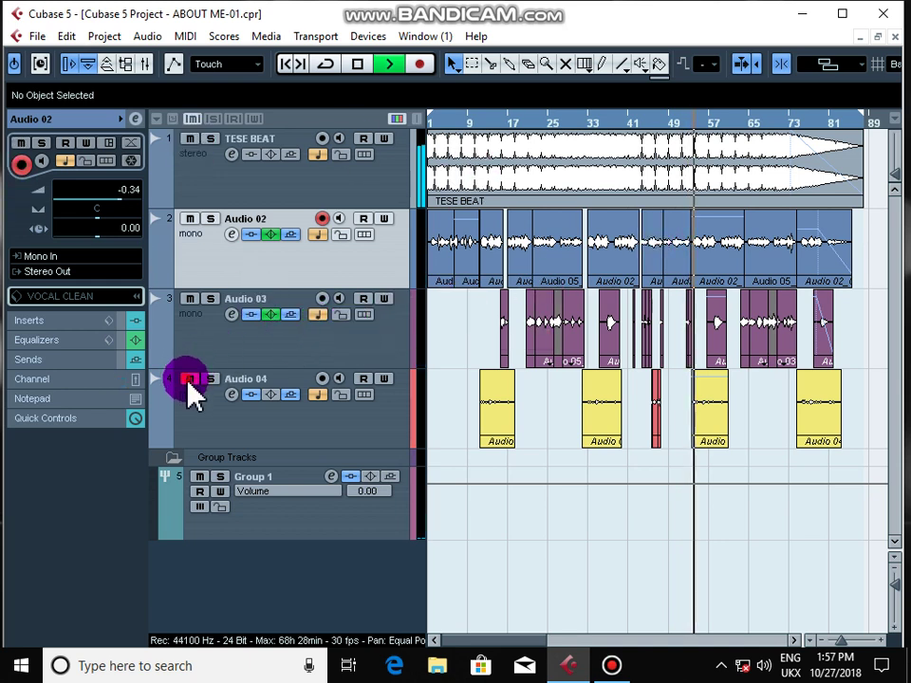
pyautogui.click(189, 299)
pyautogui.click(190, 220)
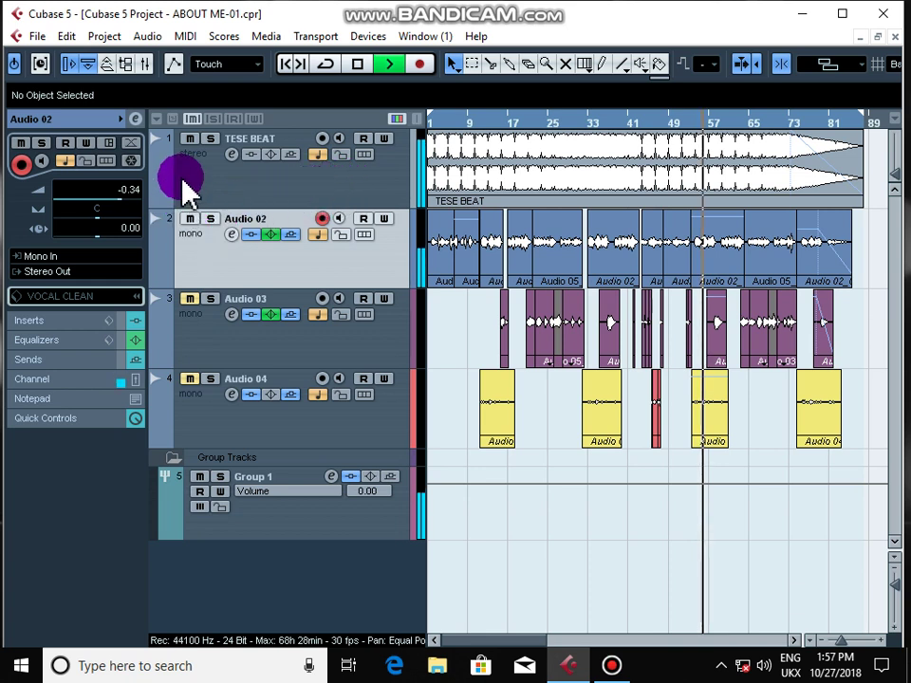
pyautogui.press('space')
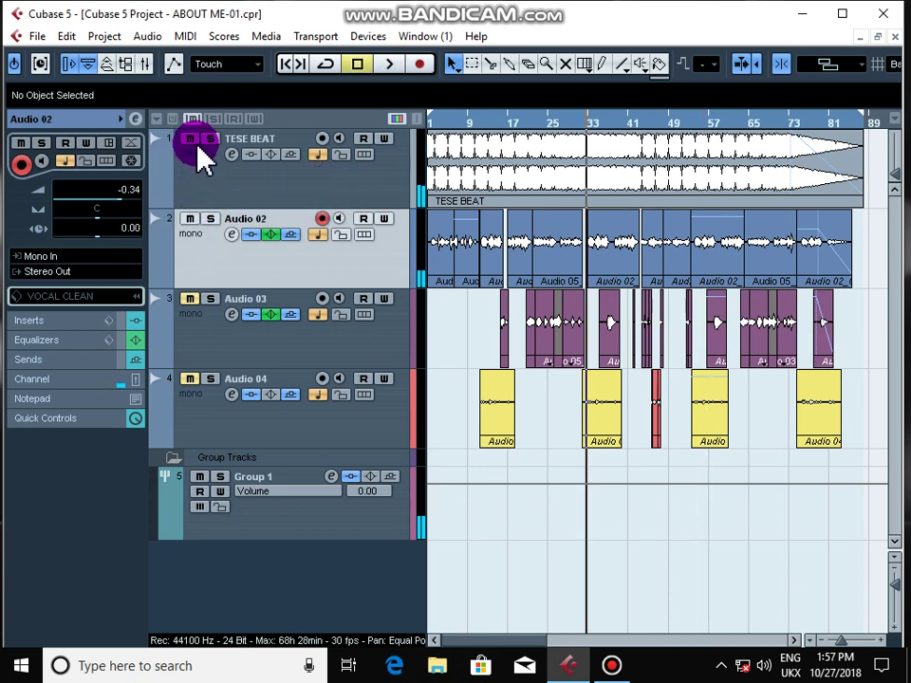
pyautogui.press('space')
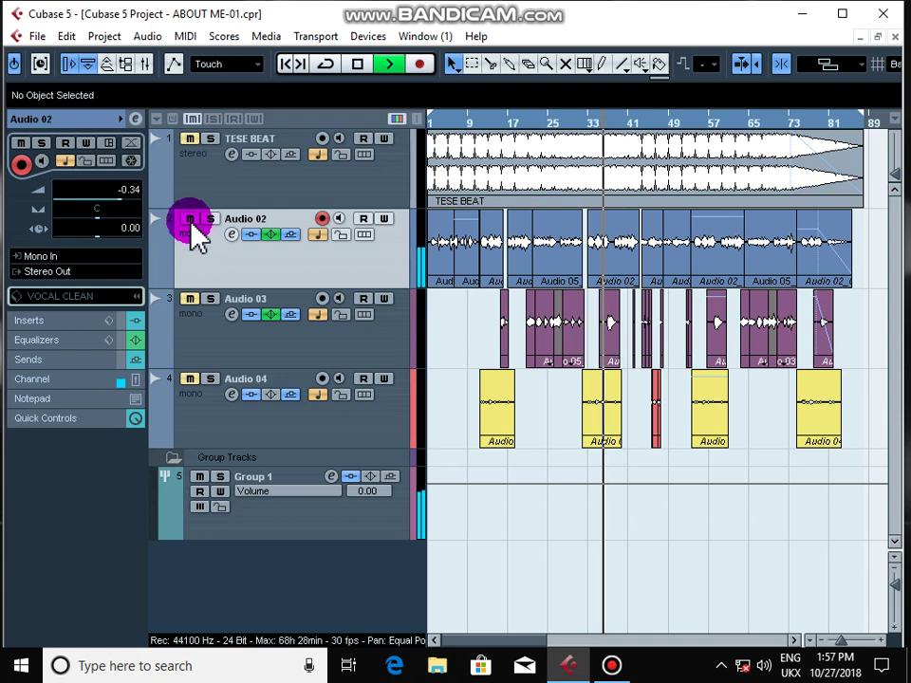
# Deactivate the AutoTuneVST insert on Audio 02 and play back the vocal without pitch correction
pyautogui.click(232, 236)
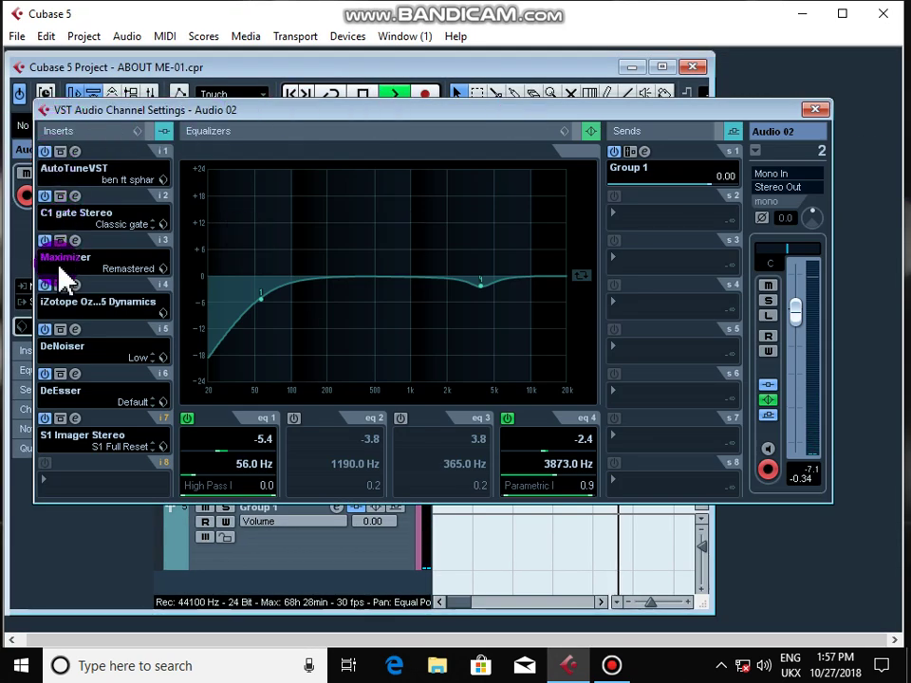
pyautogui.click(76, 154)
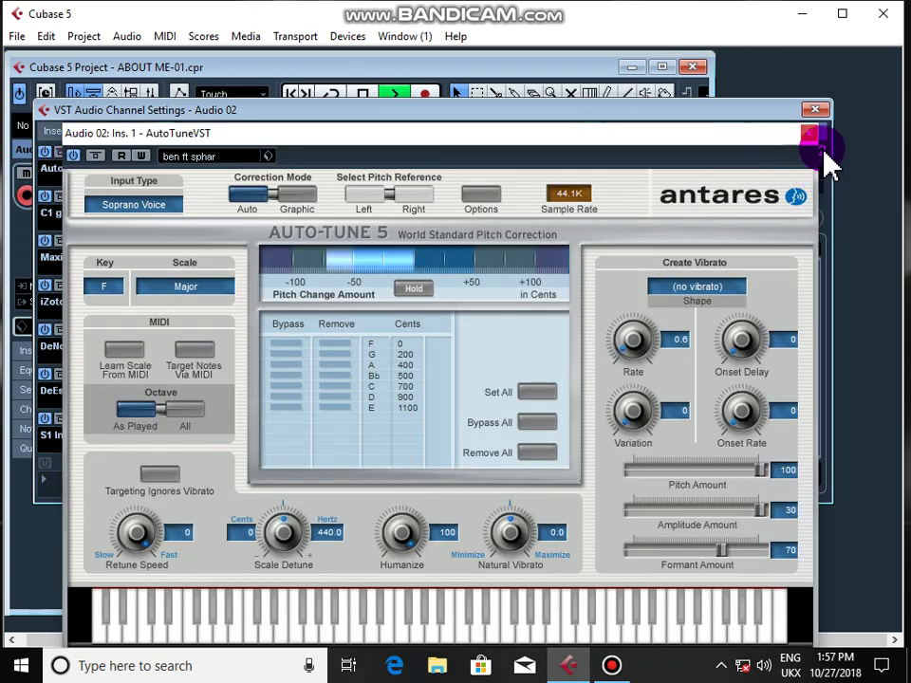
pyautogui.click(808, 133)
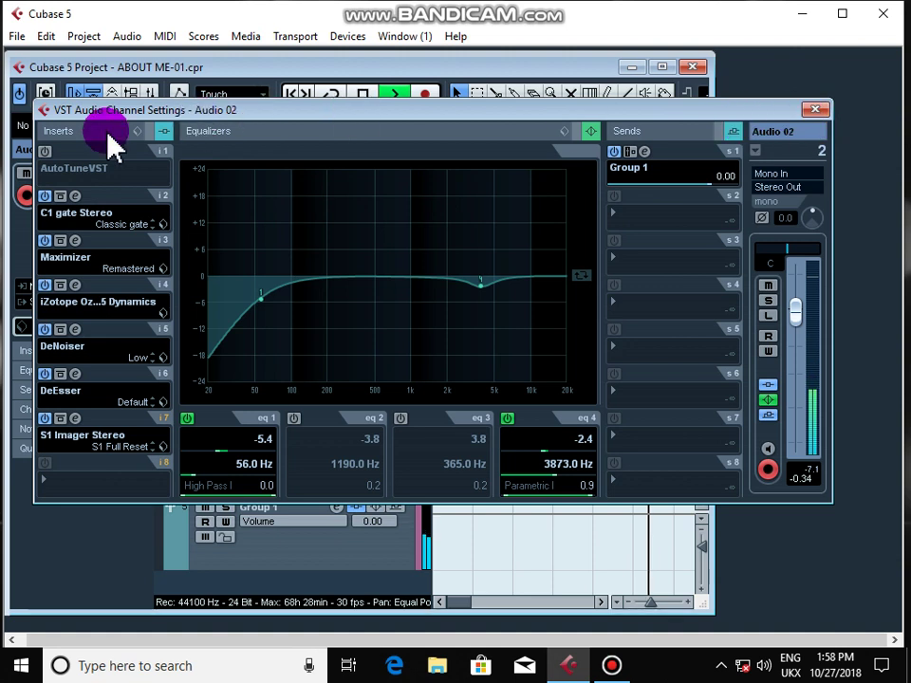
pyautogui.click(45, 152)
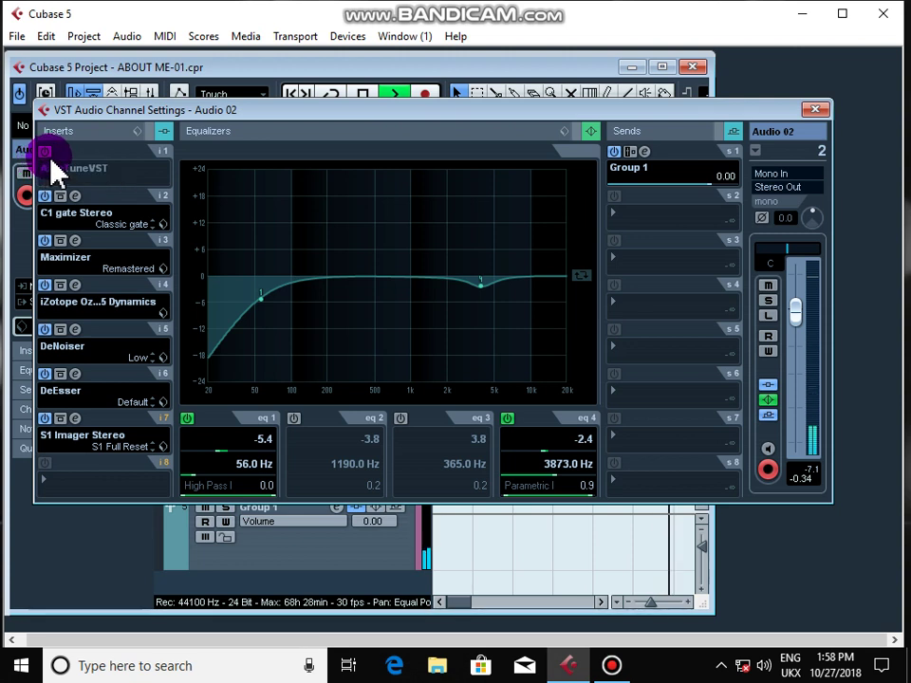
pyautogui.click(817, 112)
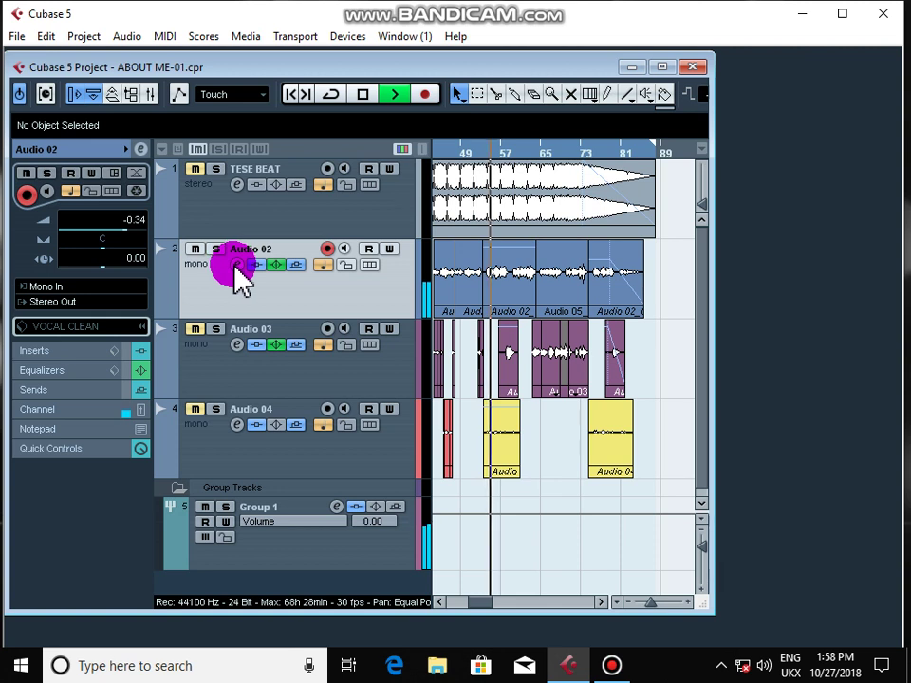
pyautogui.press('space')
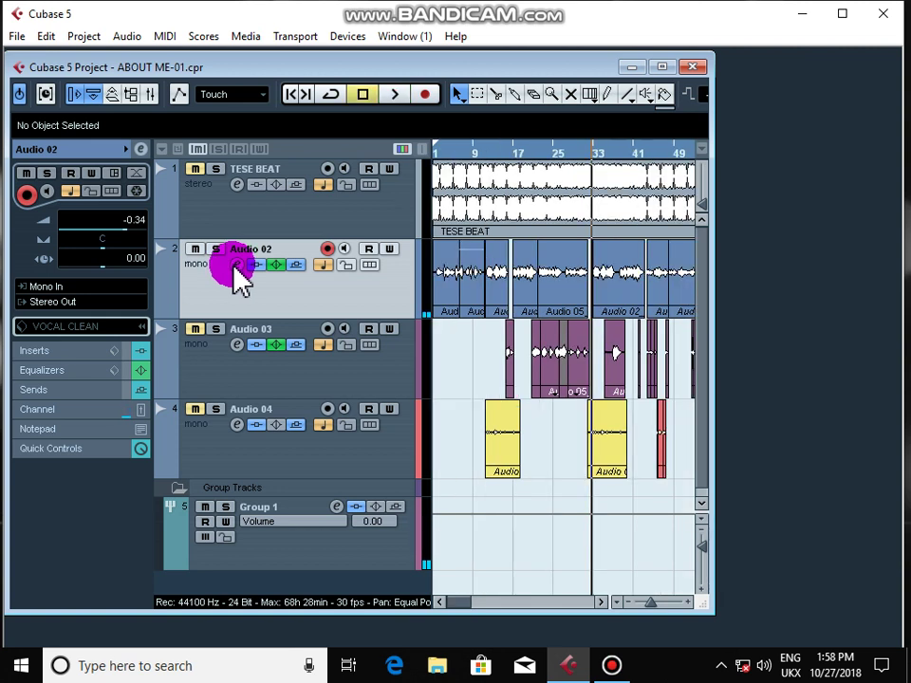
pyautogui.press('space')
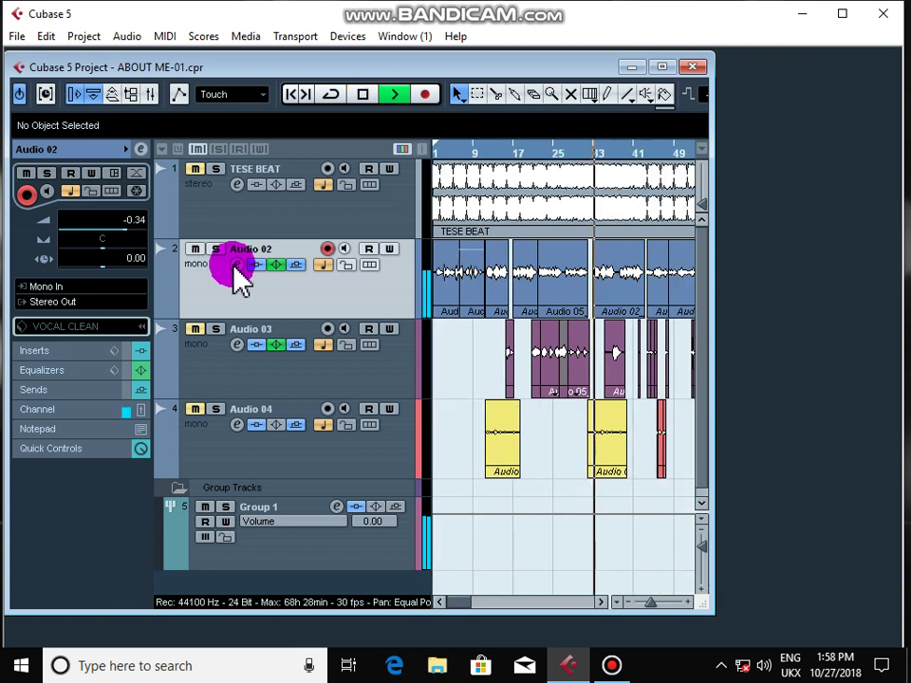
pyautogui.press('space')
# Reactivate the AutoTuneVST insert on Audio 02 and open its editor, closing the channel settings
pyautogui.click(234, 265)
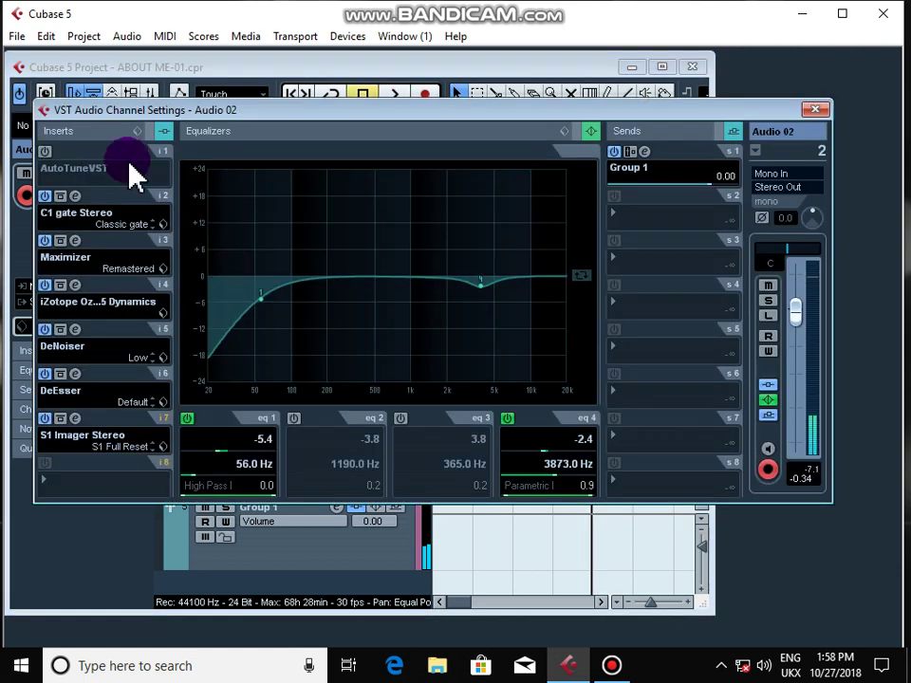
pyautogui.click(46, 151)
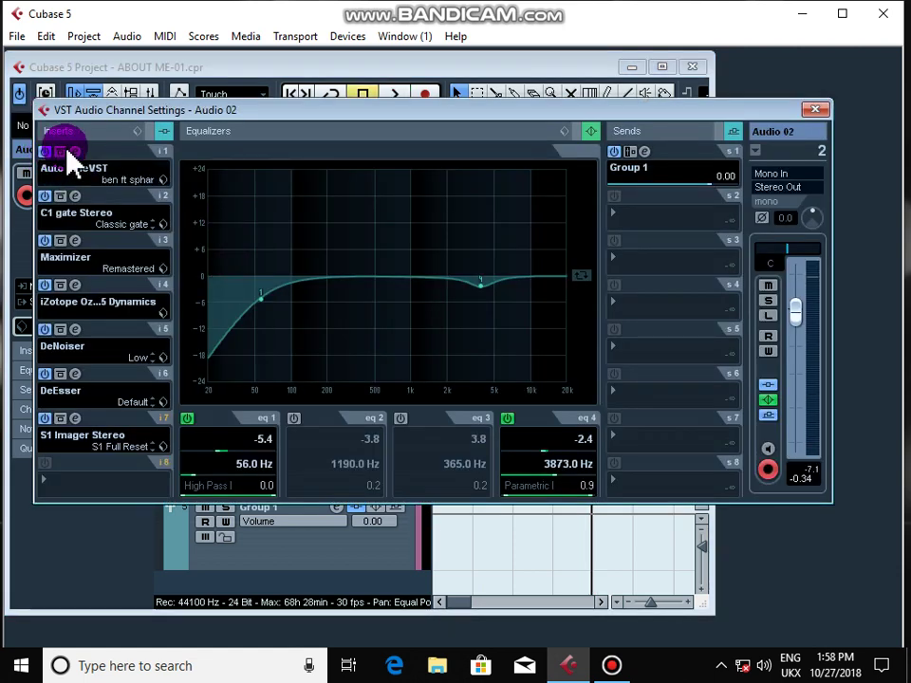
pyautogui.click(75, 151)
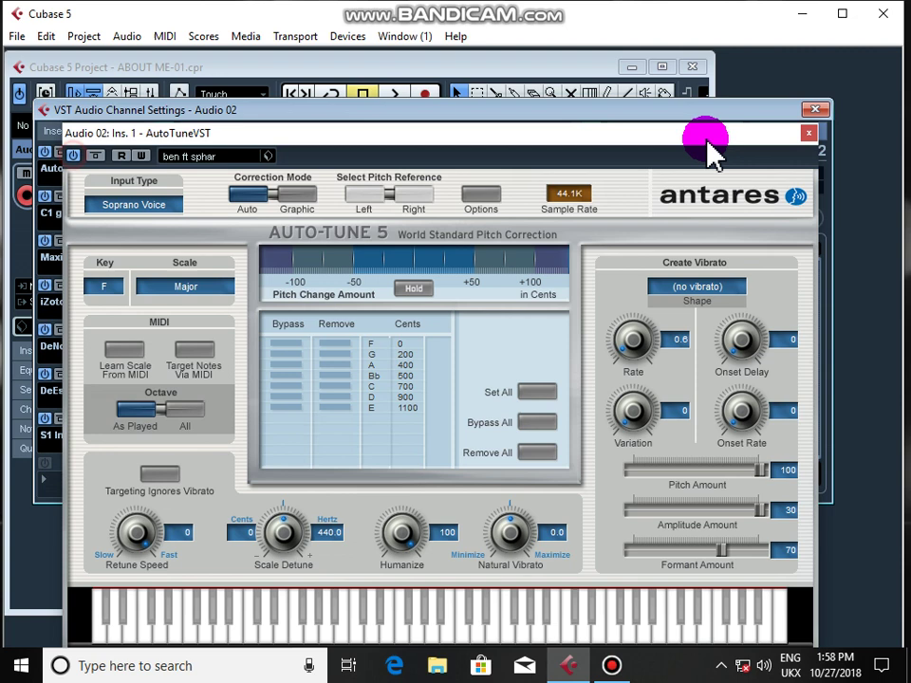
pyautogui.click(815, 109)
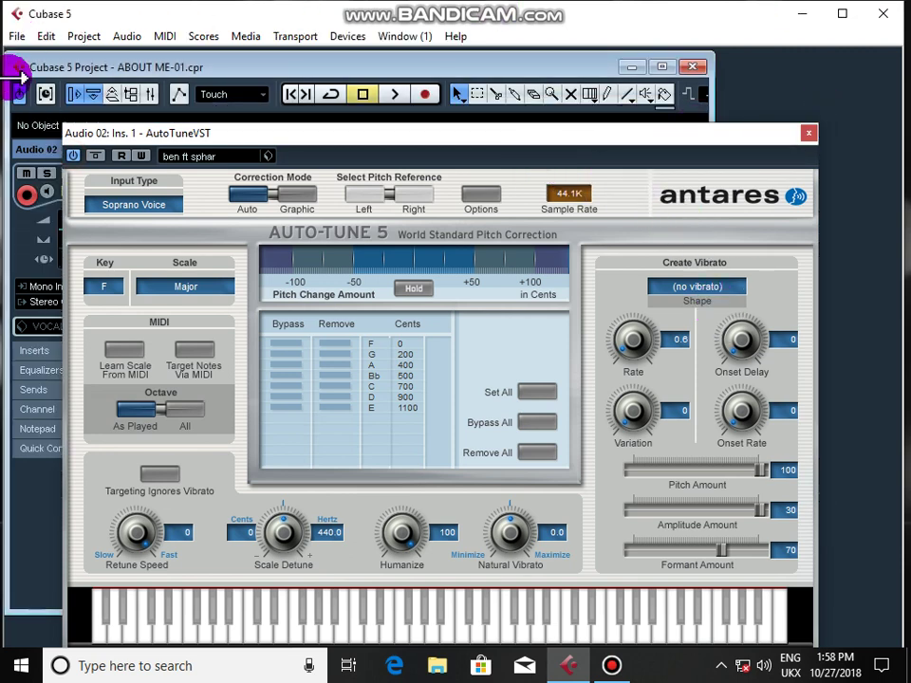
# Play back the Audio 02 vocal through Auto-Tune with the full plugin editor in view
pyautogui.moveTo(302, 149); pyautogui.dragTo(351, 451)
pyautogui.press('space')
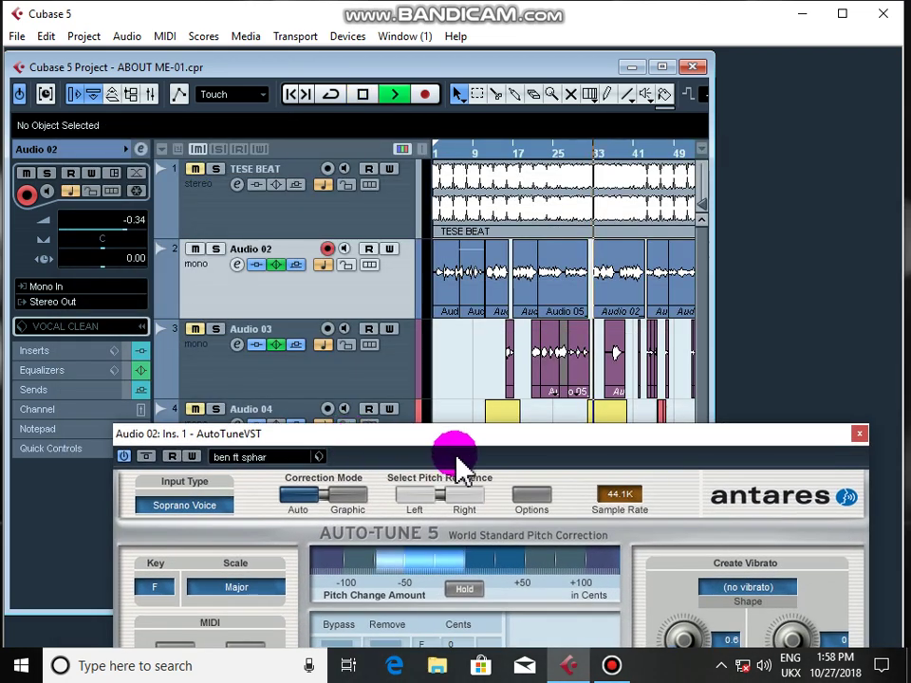
pyautogui.moveTo(460, 465); pyautogui.dragTo(376, 112)
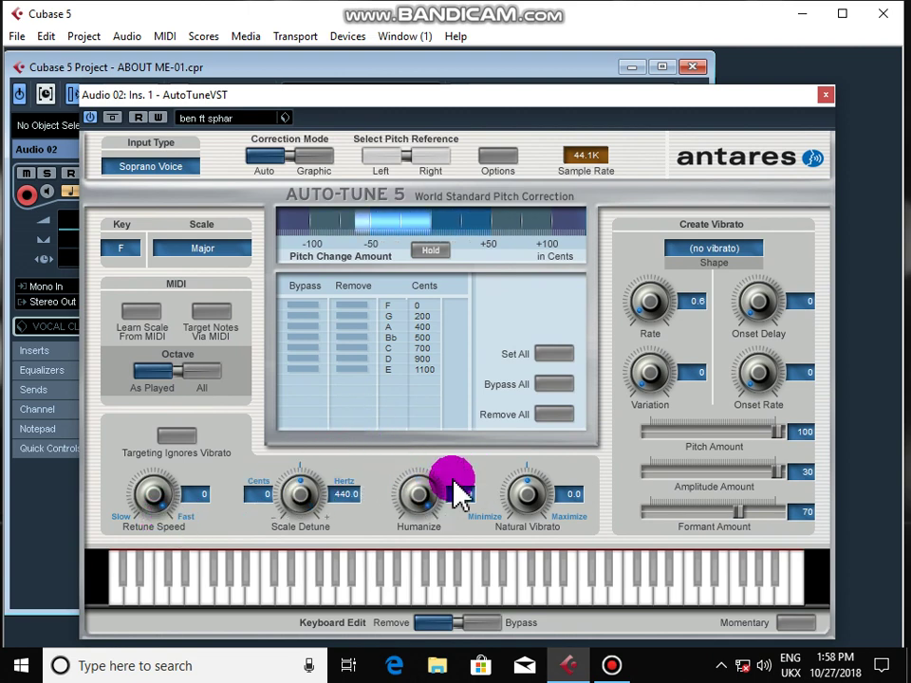
# Set Auto-Tune's scale to Major, its key to F and its input type to Soprano Voice
pyautogui.click(193, 253)
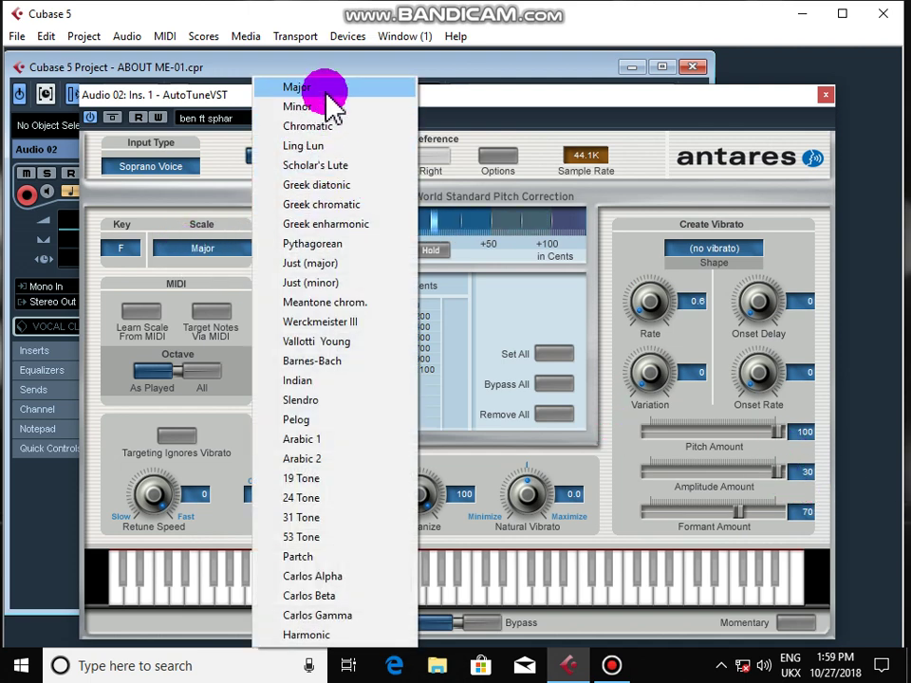
pyautogui.click(312, 90)
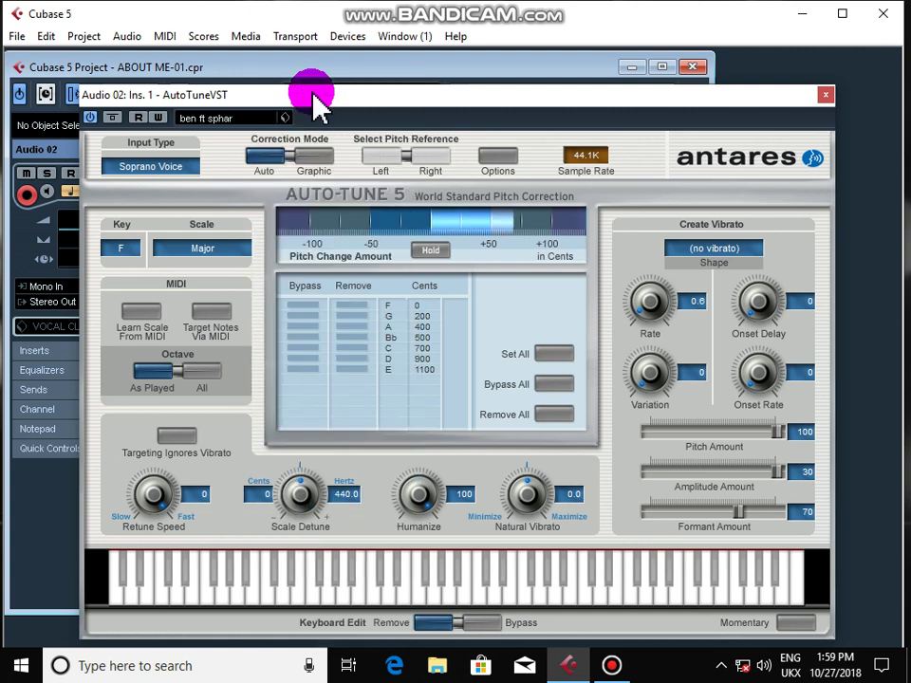
pyautogui.click(116, 252)
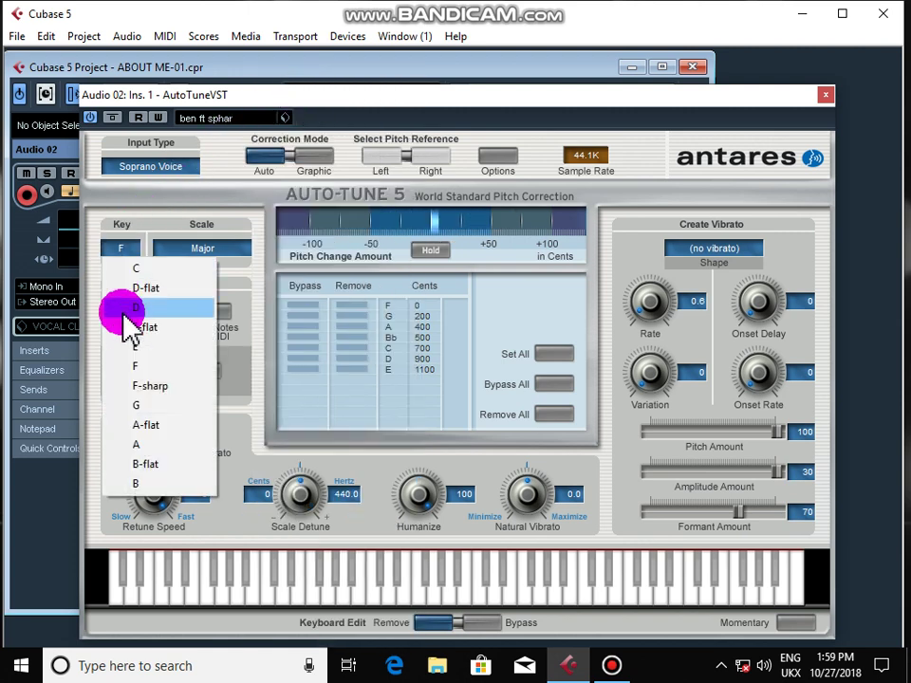
pyautogui.click(140, 368)
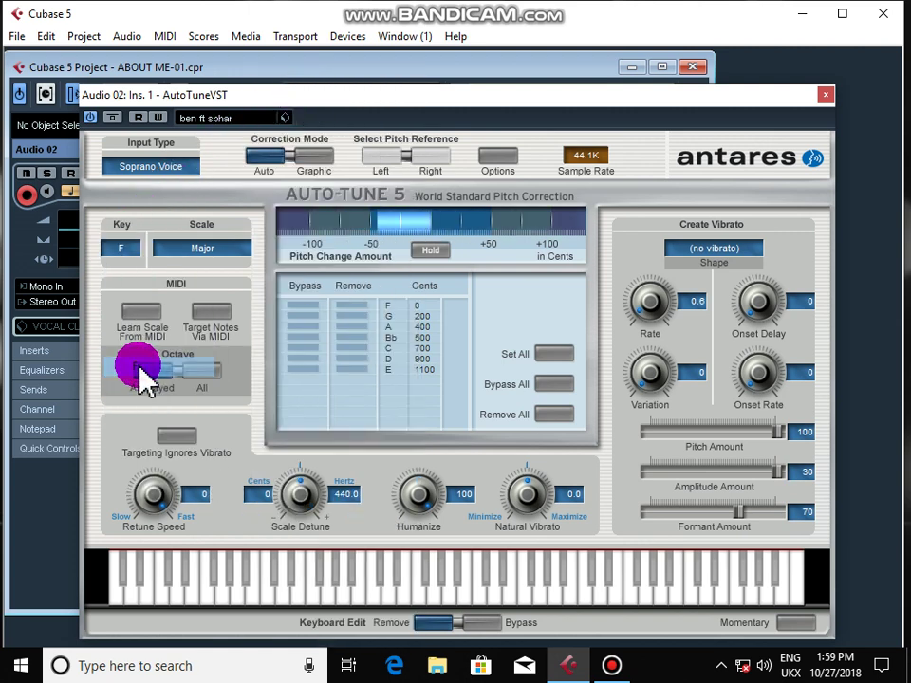
pyautogui.click(135, 163)
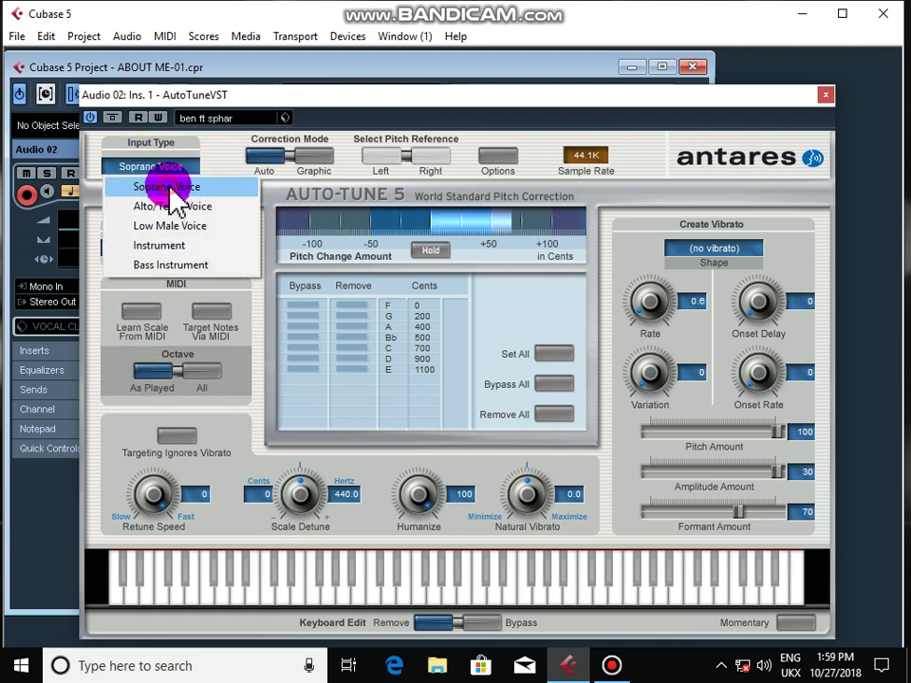
pyautogui.click(173, 190)
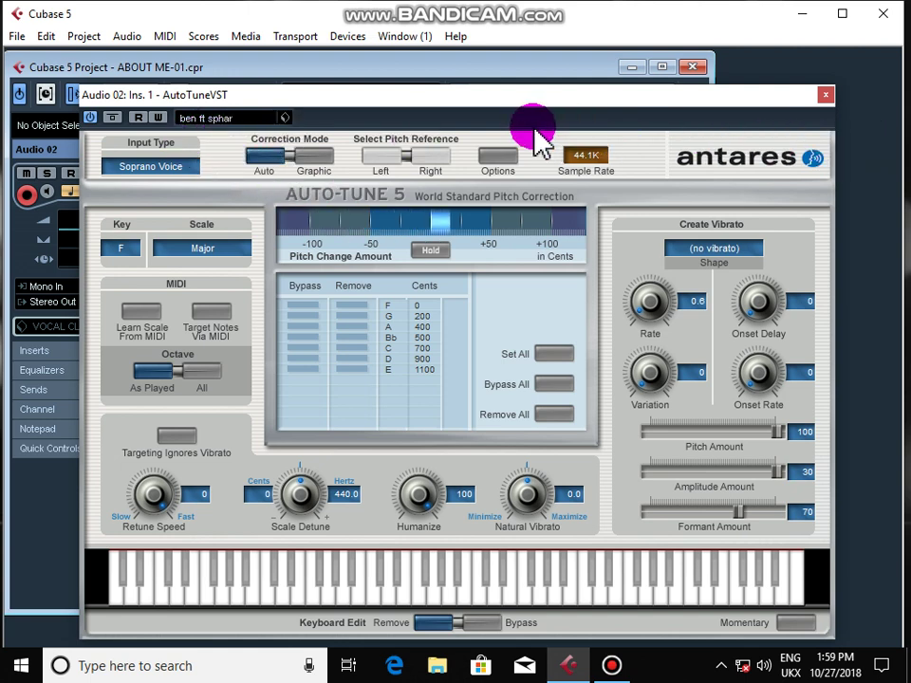
# Set Auto-Tune's pitch tracking option to fully Relaxed at 100 and accept the options
pyautogui.click(488, 156)
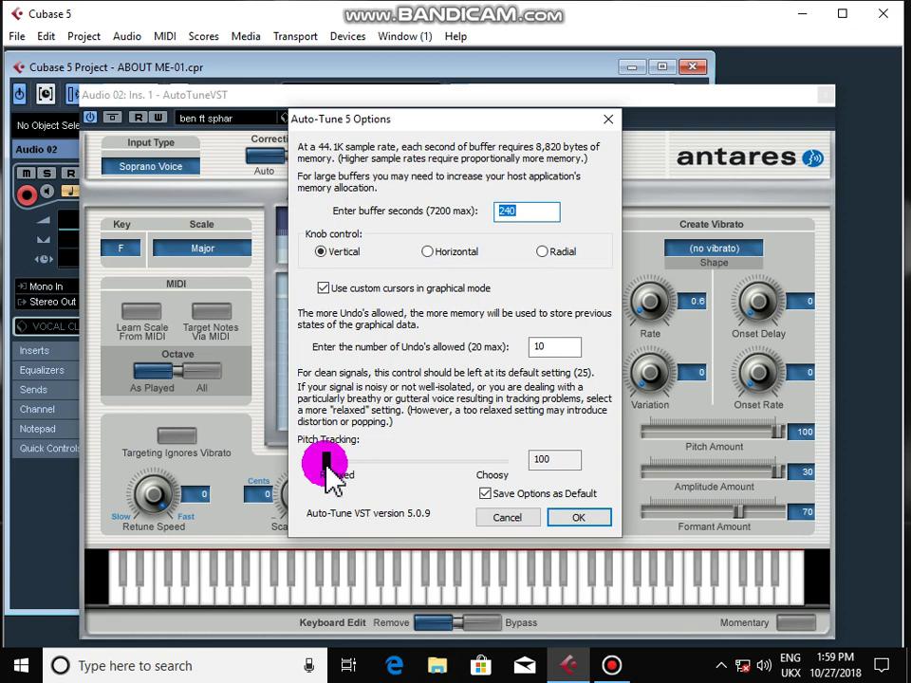
pyautogui.moveTo(326, 465); pyautogui.dragTo(594, 461)
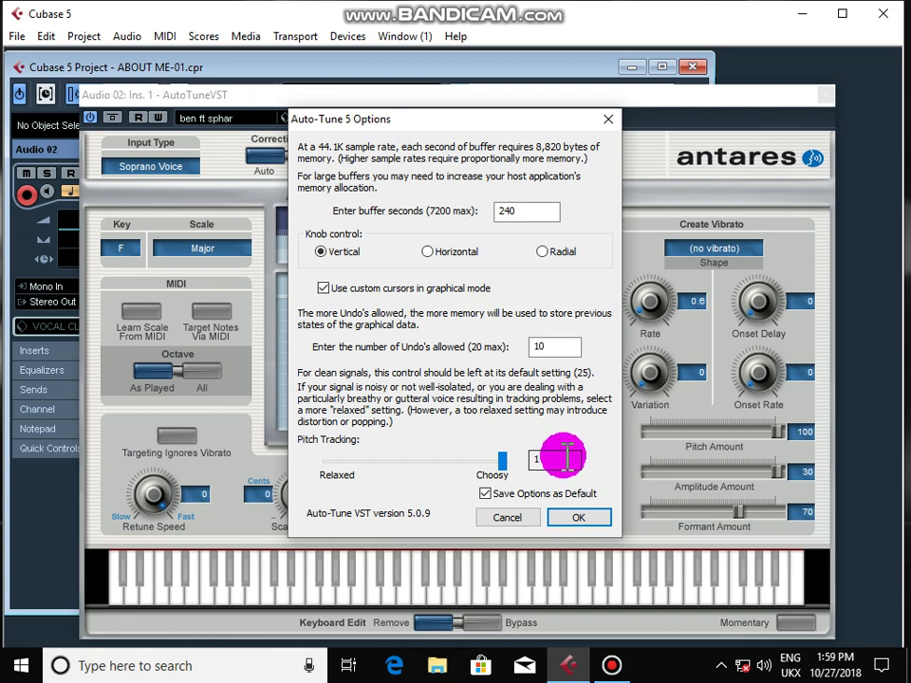
pyautogui.moveTo(503, 463); pyautogui.dragTo(234, 484)
pyautogui.click(576, 520)
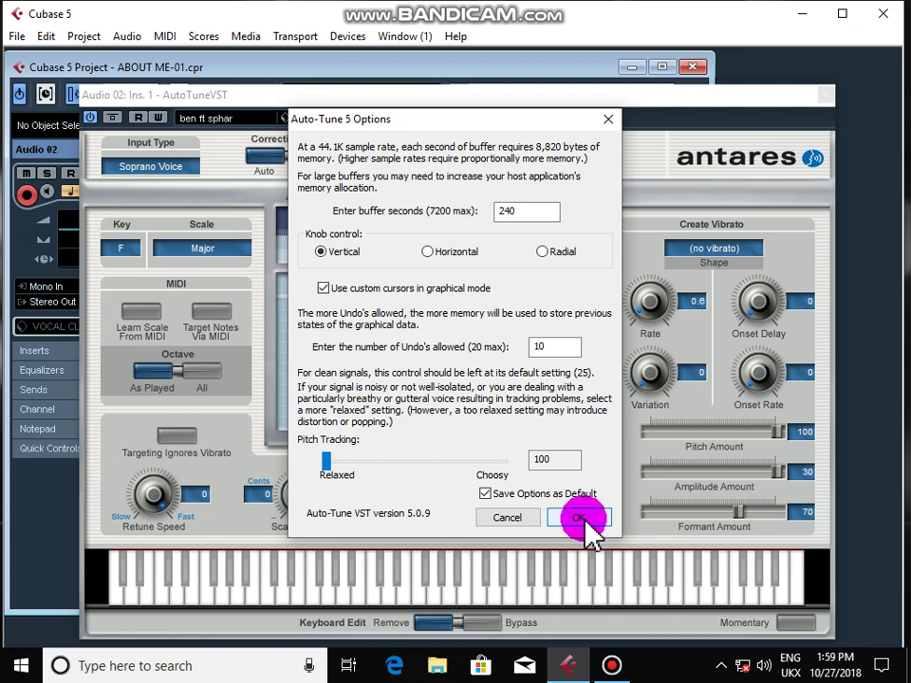
pyautogui.moveTo(588, 533); pyautogui.dragTo(335, 488)
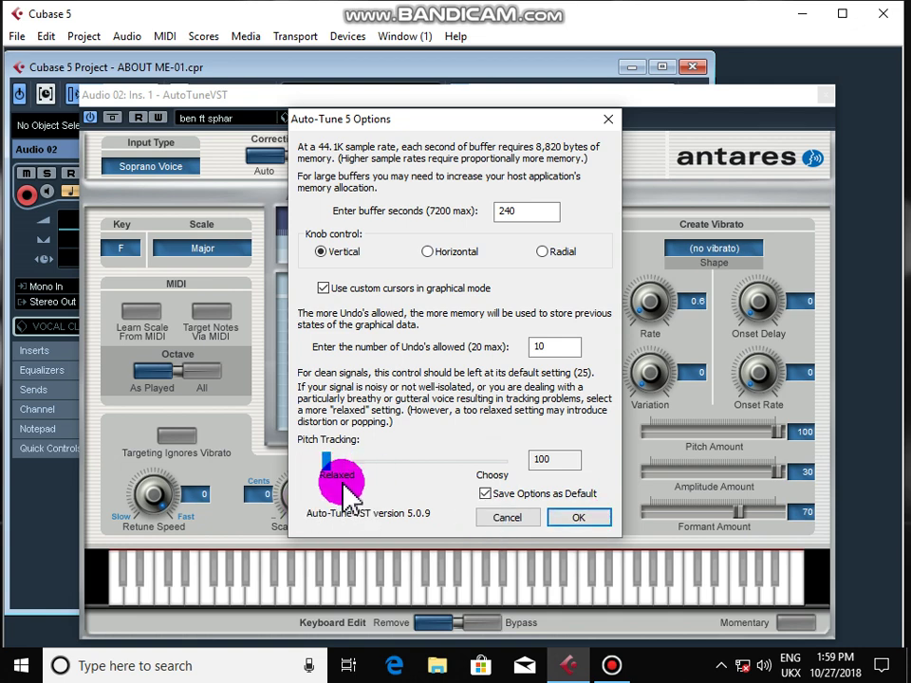
pyautogui.click(575, 518)
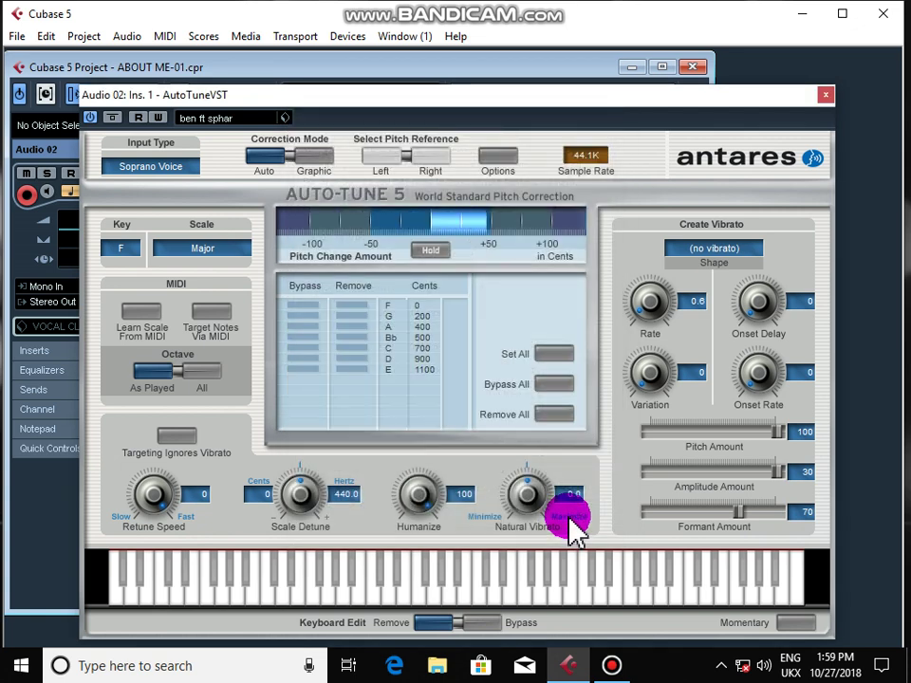
pyautogui.moveTo(755, 359); pyautogui.dragTo(685, 495)
pyautogui.moveTo(776, 331); pyautogui.dragTo(332, 456)
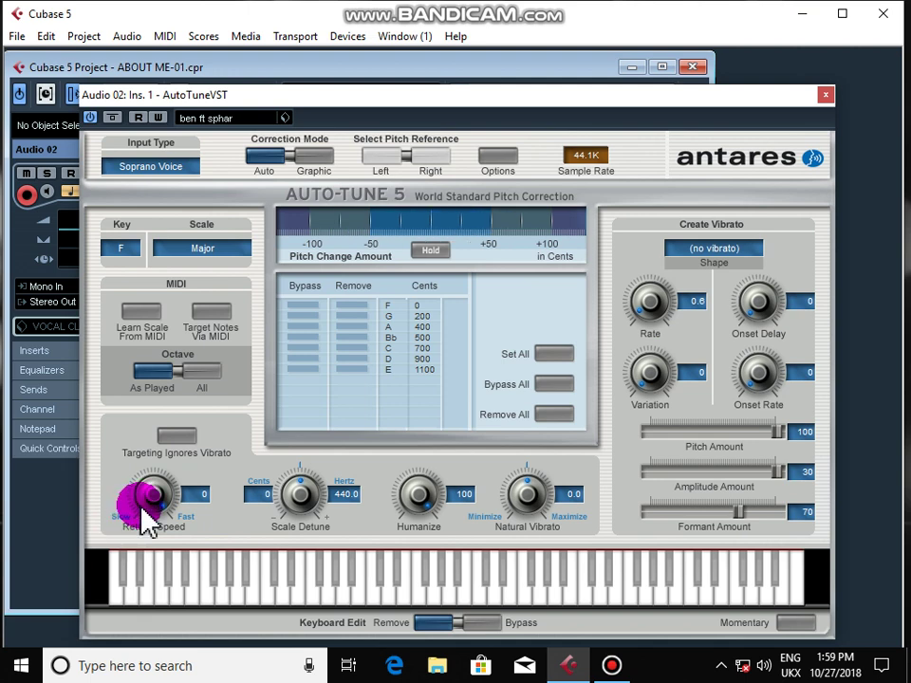
pyautogui.moveTo(145, 520); pyautogui.dragTo(268, 505)
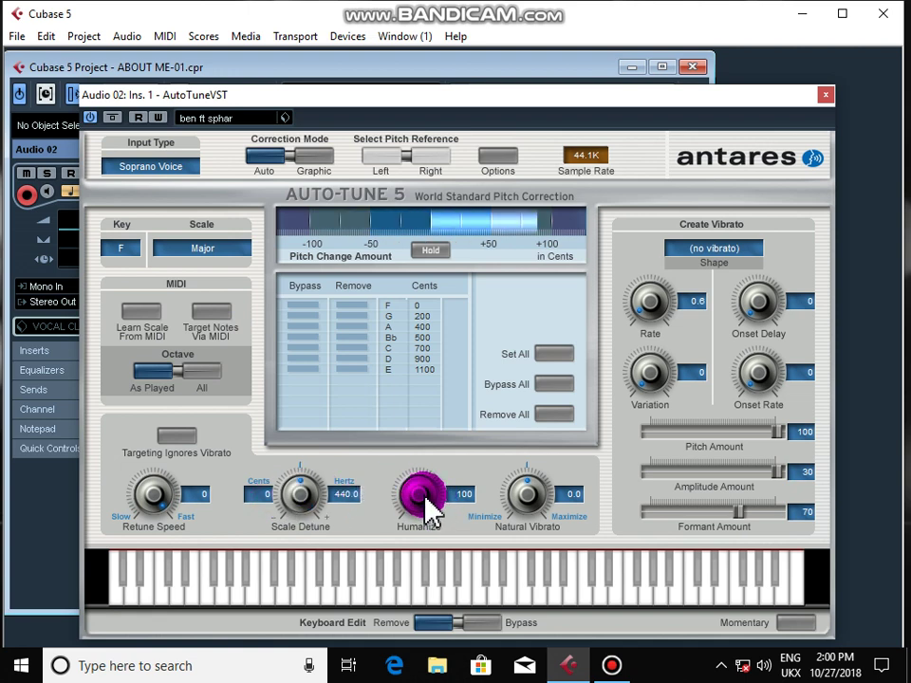
# Lower Auto-Tune's Humanize to 0 for comparison and return it to 100
pyautogui.moveTo(425, 499); pyautogui.dragTo(350, 666)
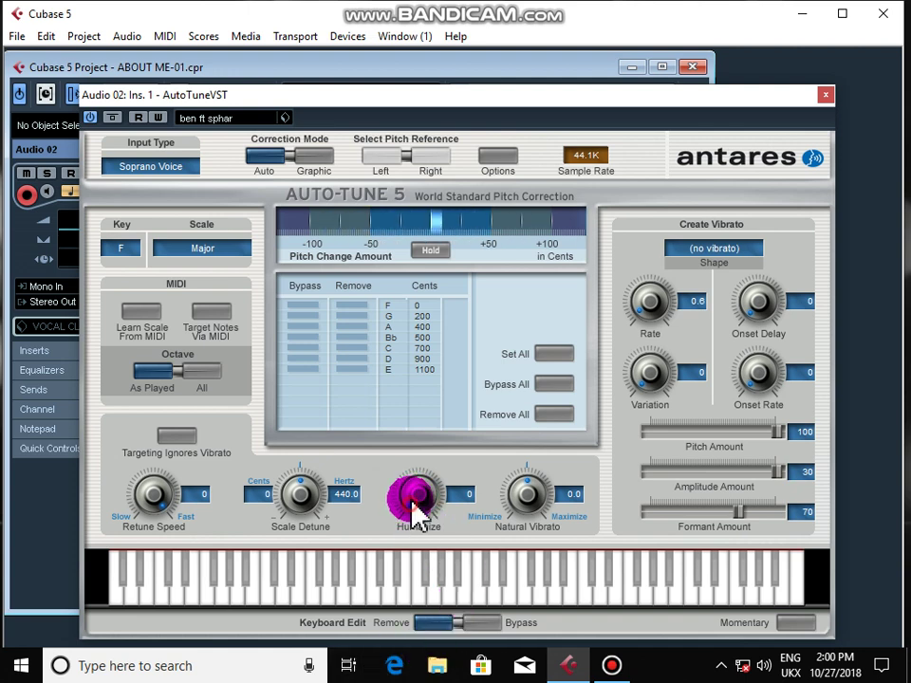
pyautogui.moveTo(417, 498); pyautogui.dragTo(475, 185)
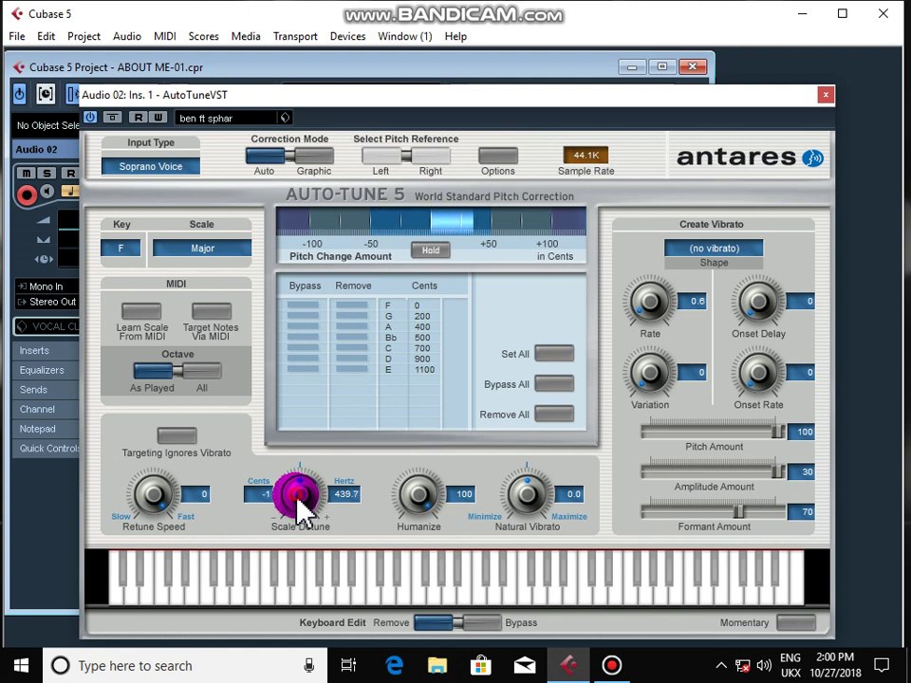
# Raise Auto-Tune's Scale Detune to 100 cents, and lower it to -100 cents to compare the sound
pyautogui.moveTo(300, 509); pyautogui.dragTo(307, 349)
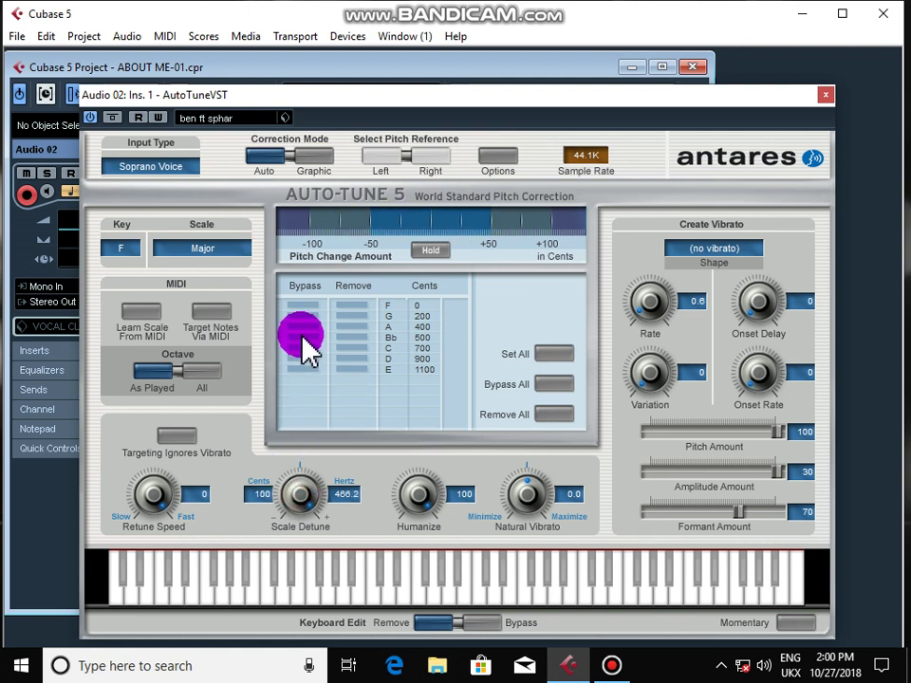
pyautogui.moveTo(302, 337); pyautogui.dragTo(256, 672)
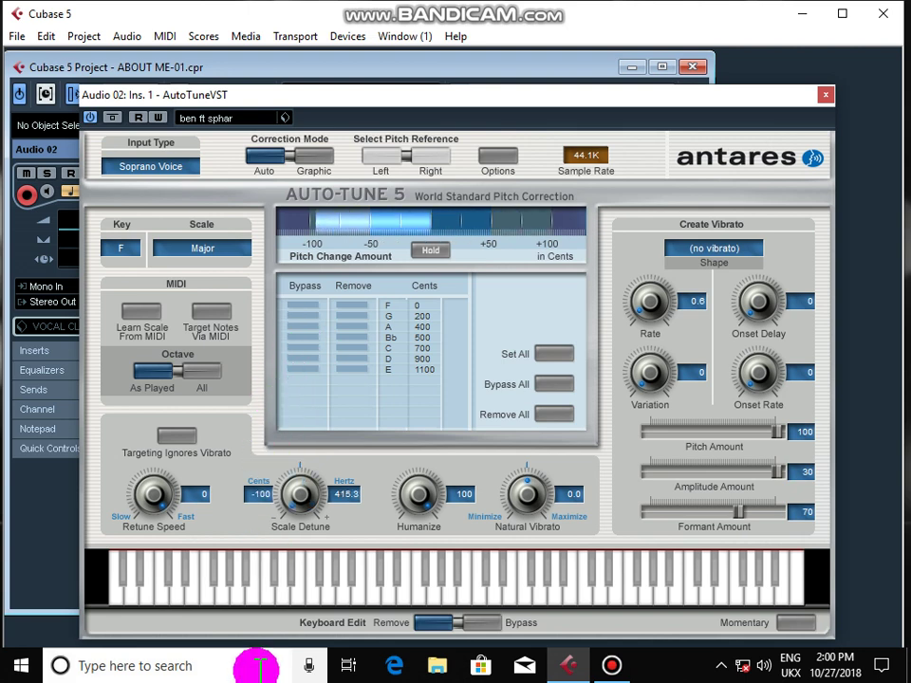
# Return Auto-Tune's Scale Detune to 0 cents, and open its options to review and accept them
pyautogui.moveTo(294, 489); pyautogui.dragTo(295, 421)
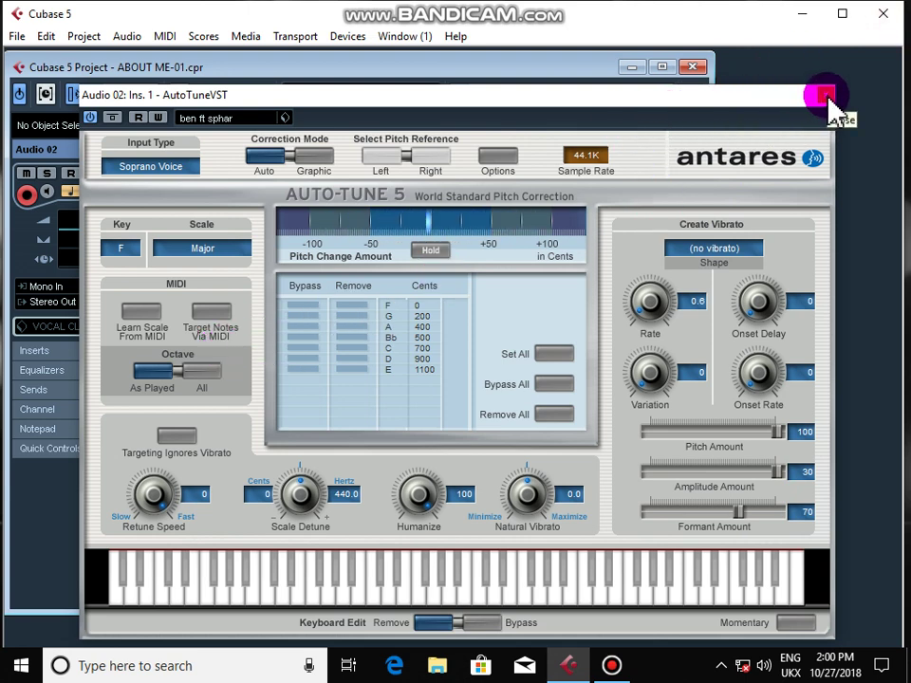
pyautogui.click(498, 157)
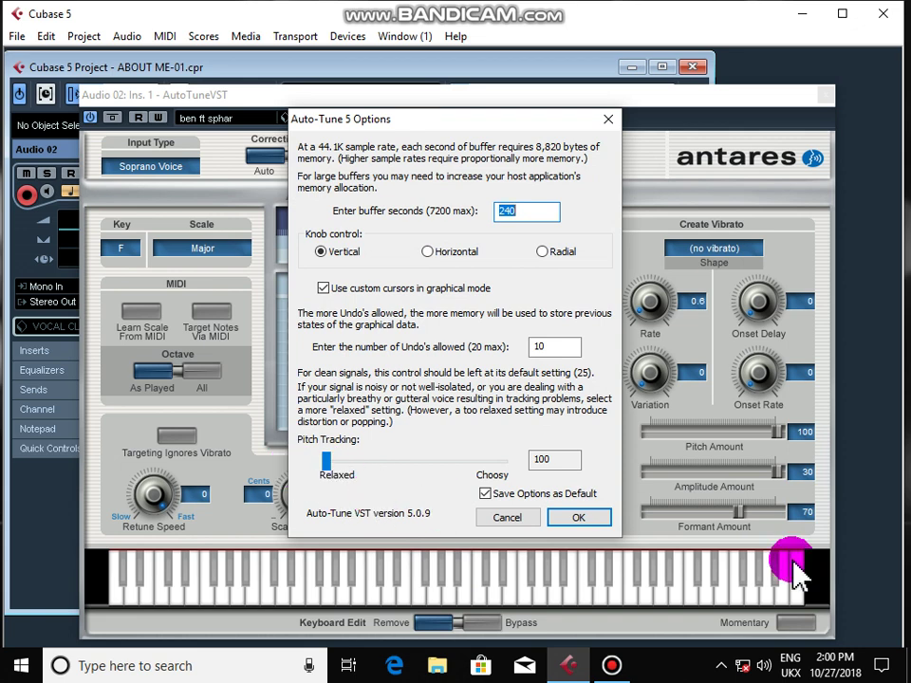
pyautogui.click(581, 517)
pyautogui.click(214, 92)
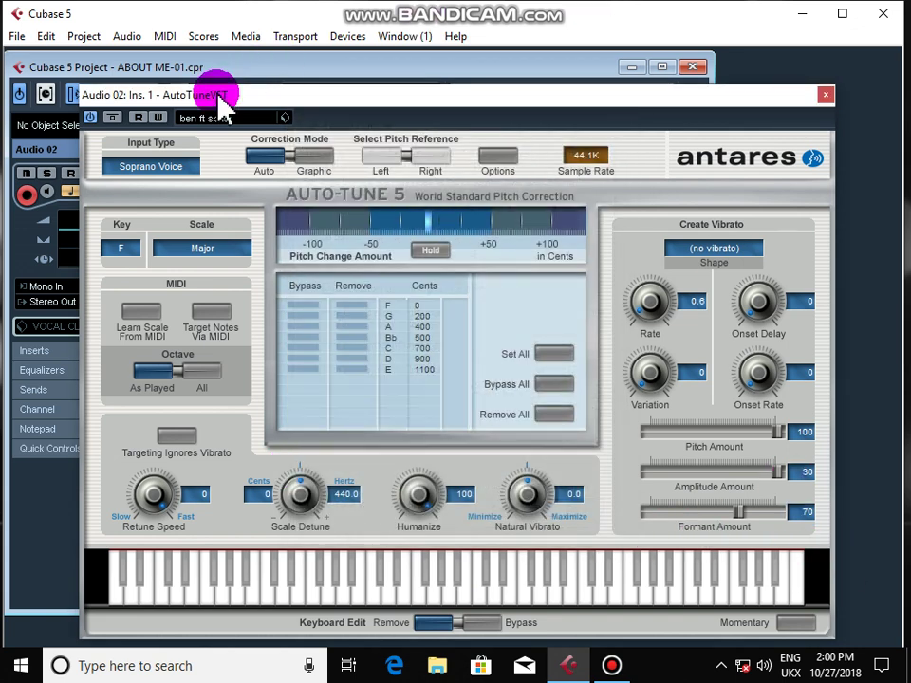
# View Auto-Tune's Graphic correction mode, switch back to Auto and close the plug-in window
pyautogui.click(313, 159)
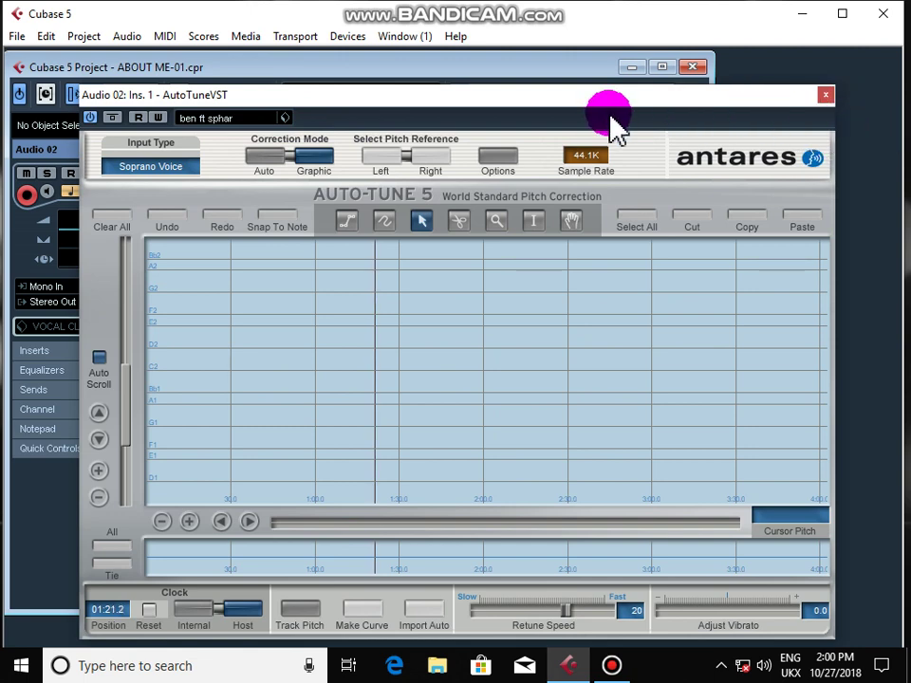
pyautogui.click(271, 159)
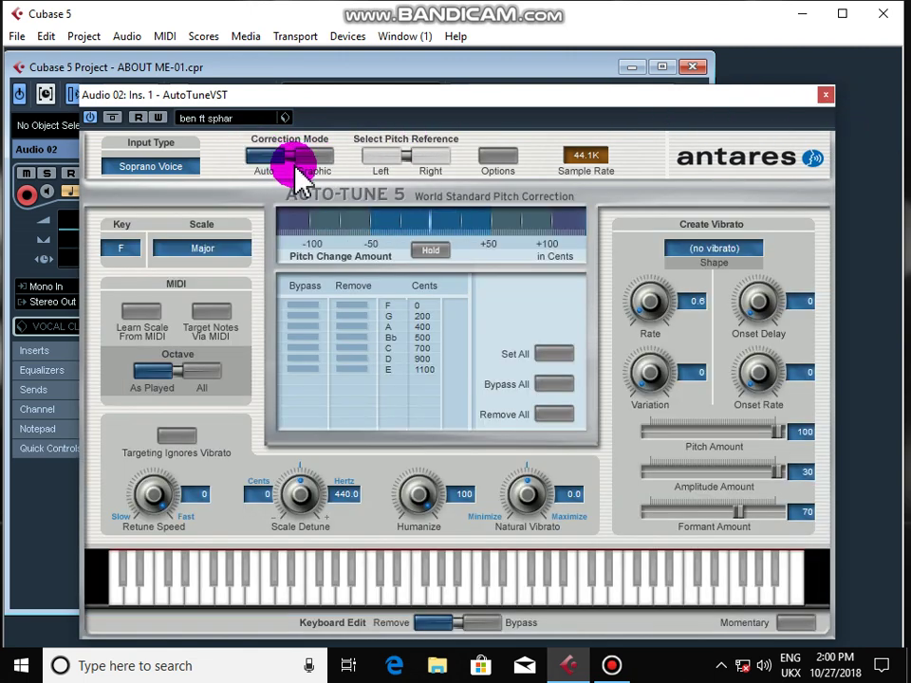
pyautogui.click(262, 160)
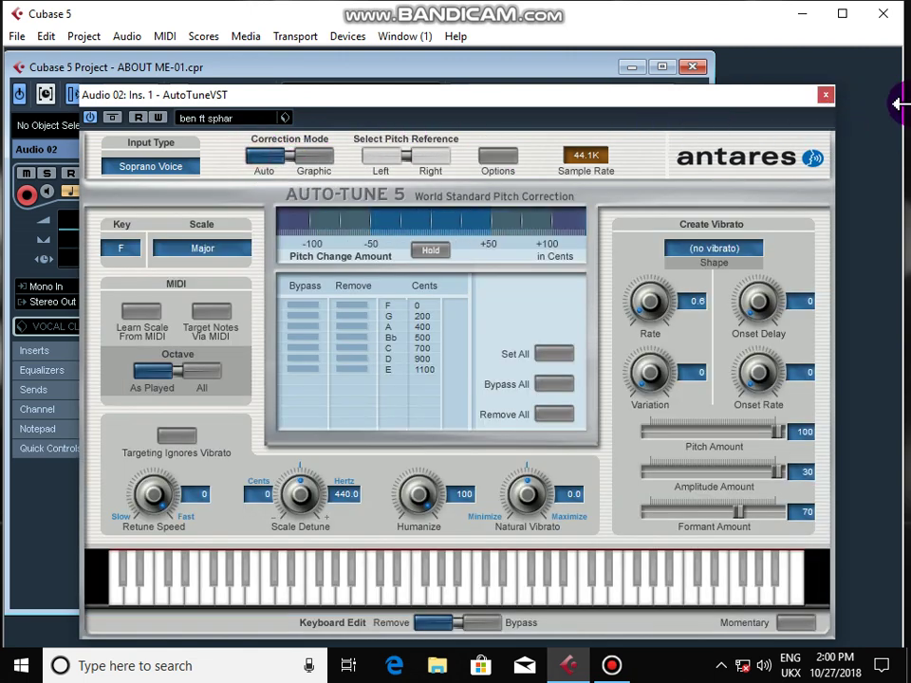
pyautogui.click(826, 94)
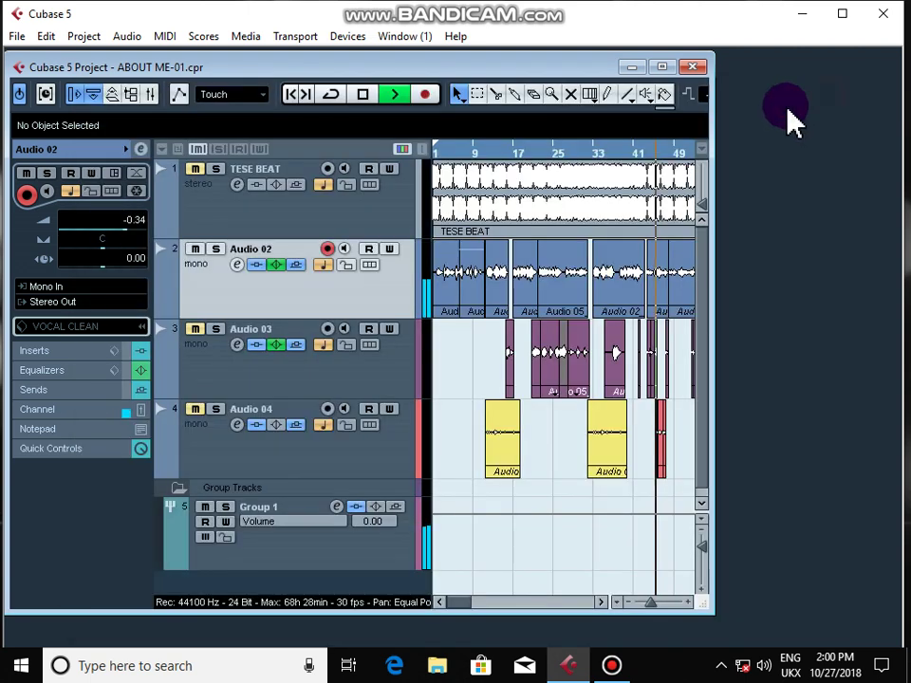
# Maximize the project window and unmute the TESE BEAT, Audio 03 and Audio 04 tracks during playback
pyautogui.click(663, 68)
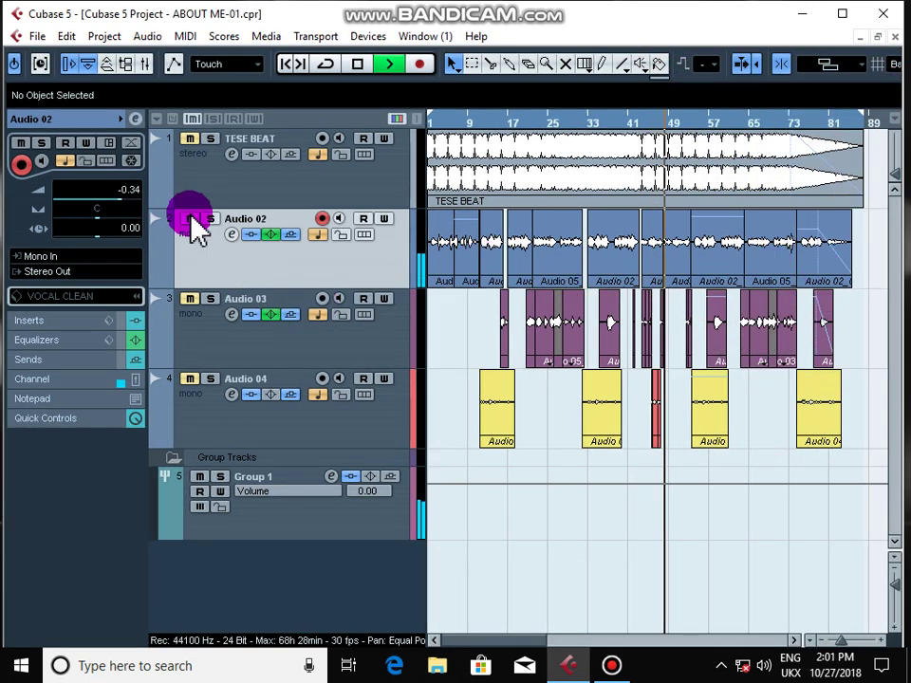
pyautogui.click(188, 140)
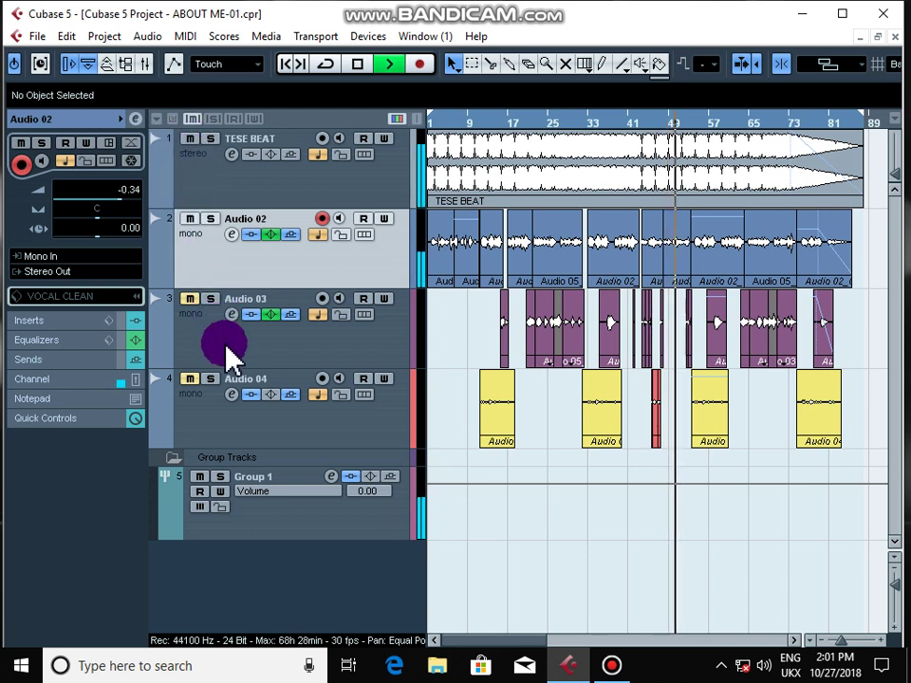
pyautogui.click(188, 299)
pyautogui.click(189, 378)
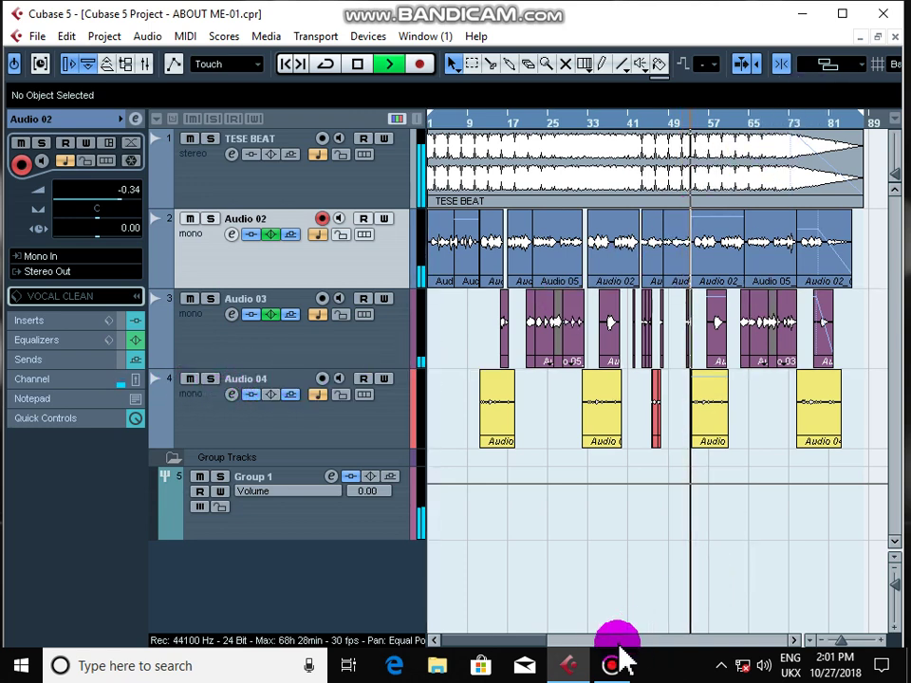
pyautogui.moveTo(613, 660)
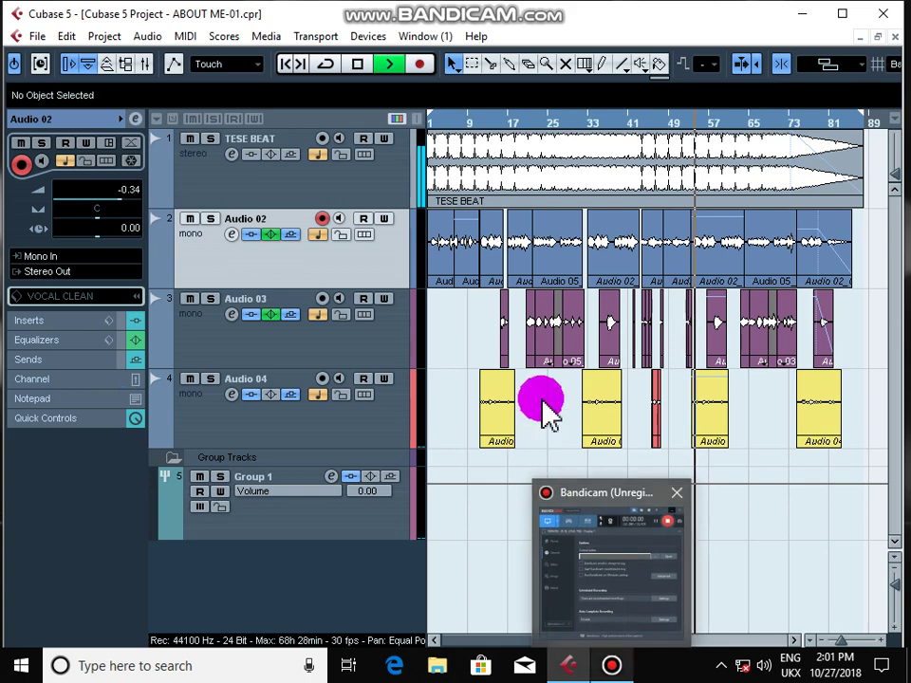
pyautogui.moveTo(563, 507)
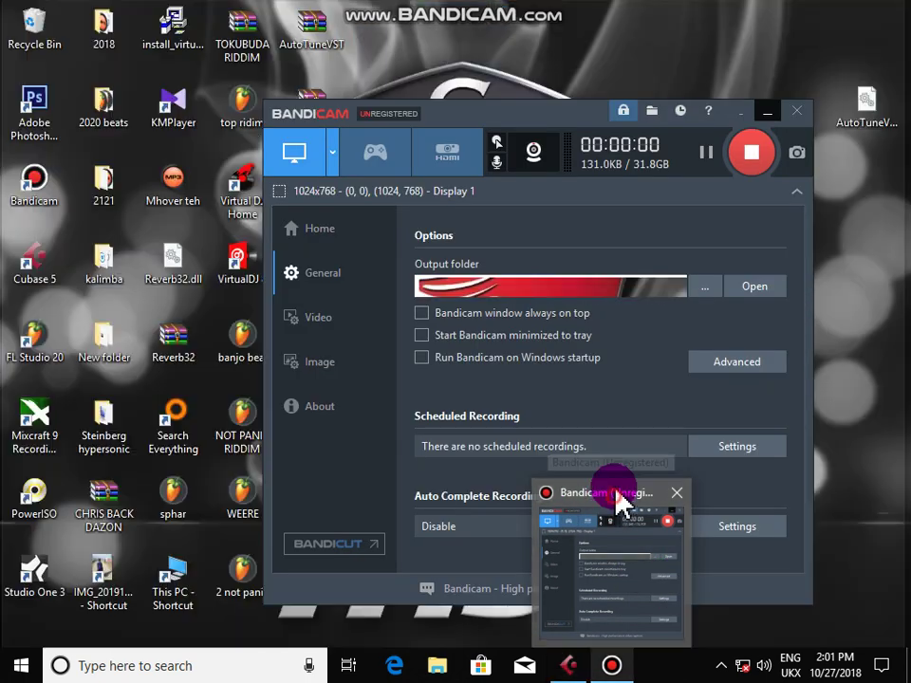
pyautogui.click(617, 494)
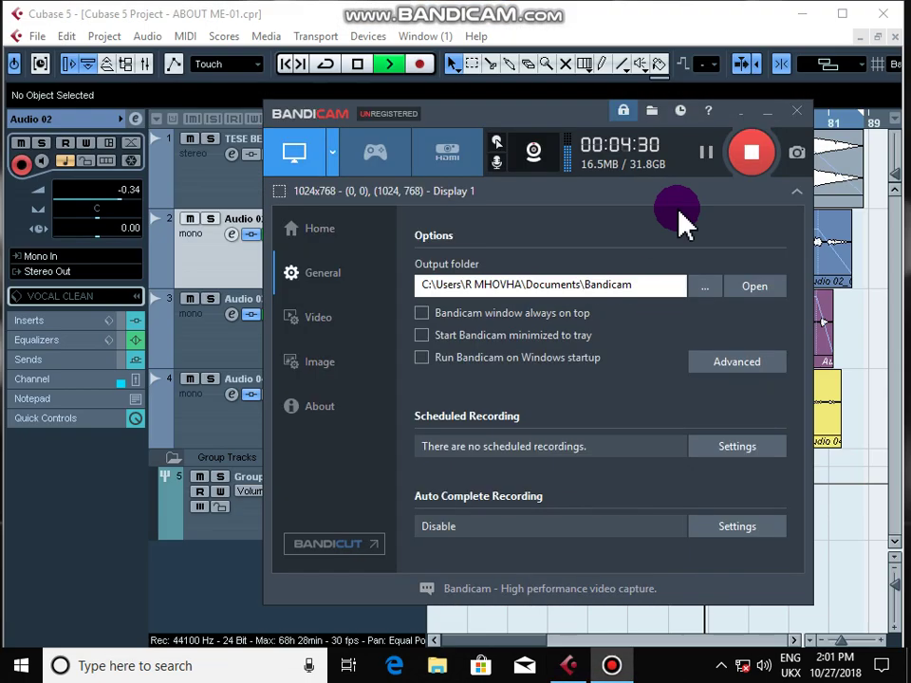